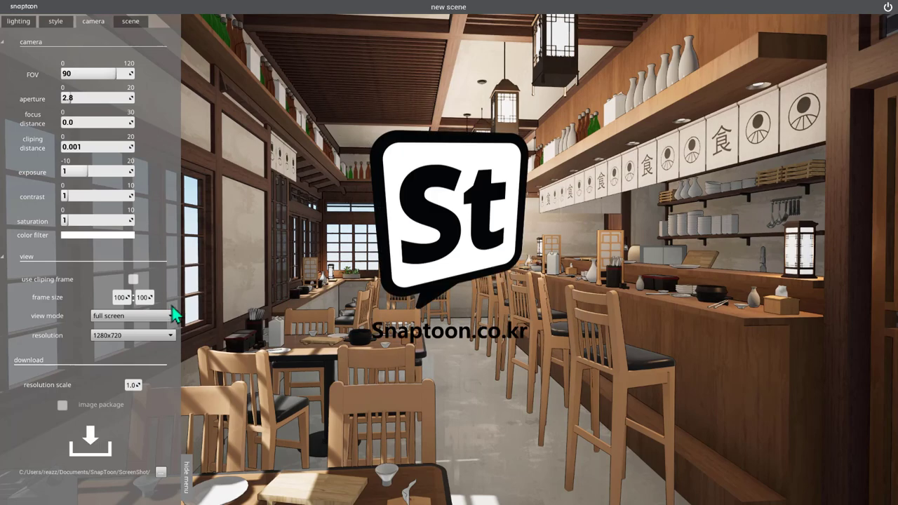
Switch Snaptoon to window view mode with render resolution 1920x1080.
{"action": "left_click", "coordinate": [115, 334]}
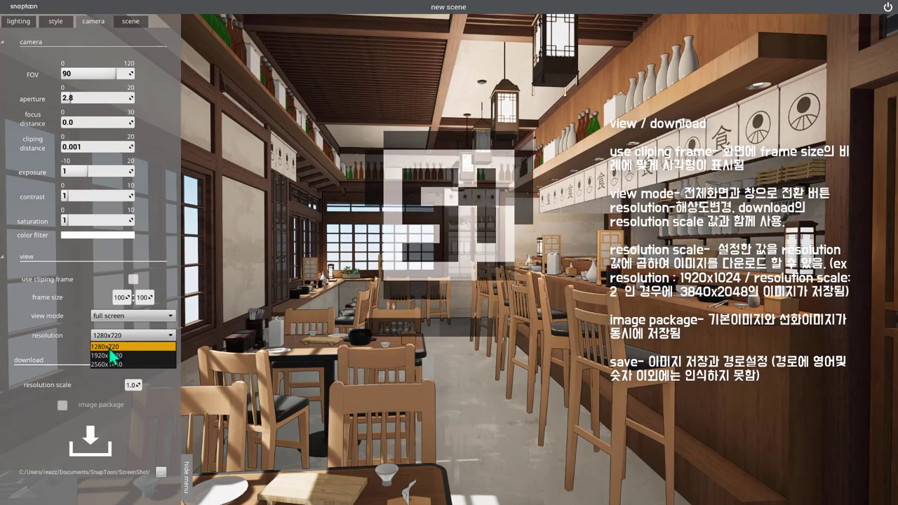
{"action": "left_click", "coordinate": [110, 347]}
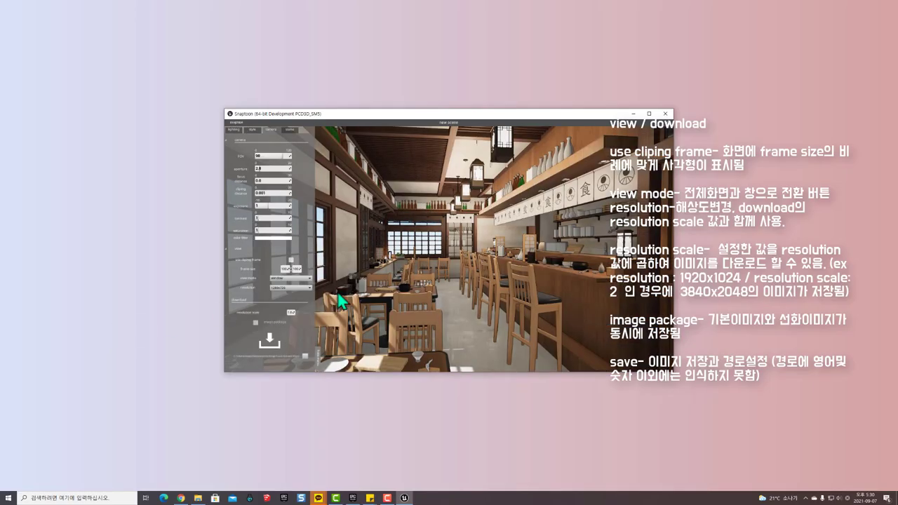
{"action": "left_click", "coordinate": [280, 300]}
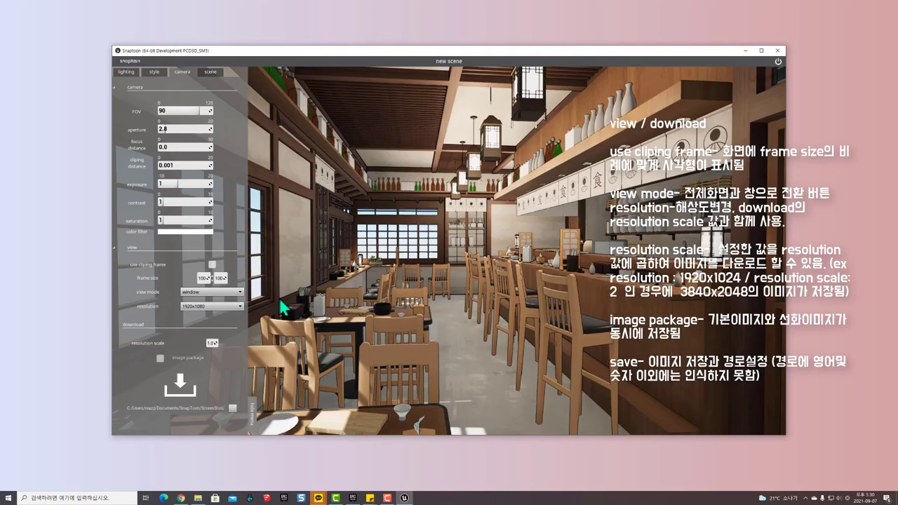
Move and resize the Snaptoon window on the desktop.
{"action": "left_click_drag", "start_coordinate": [285, 54], "coordinate": [191, 22]}
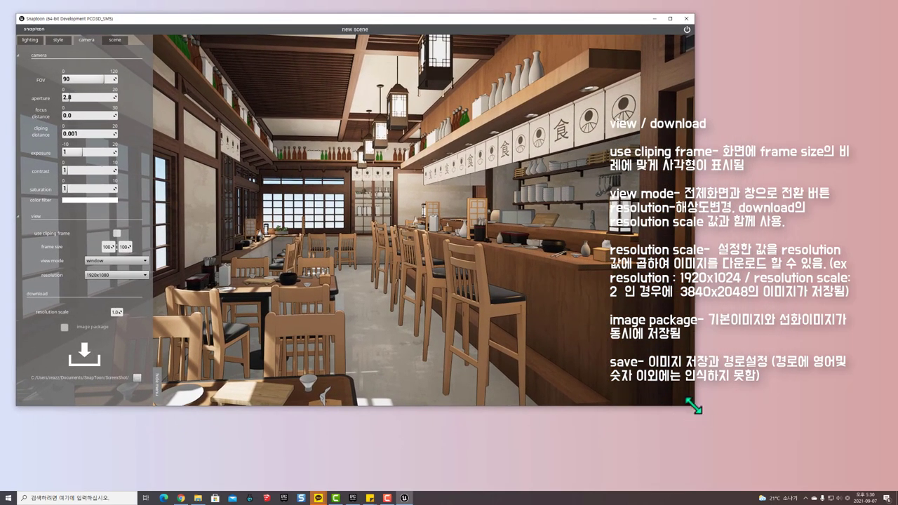
{"action": "left_click_drag", "start_coordinate": [694, 405], "coordinate": [825, 456]}
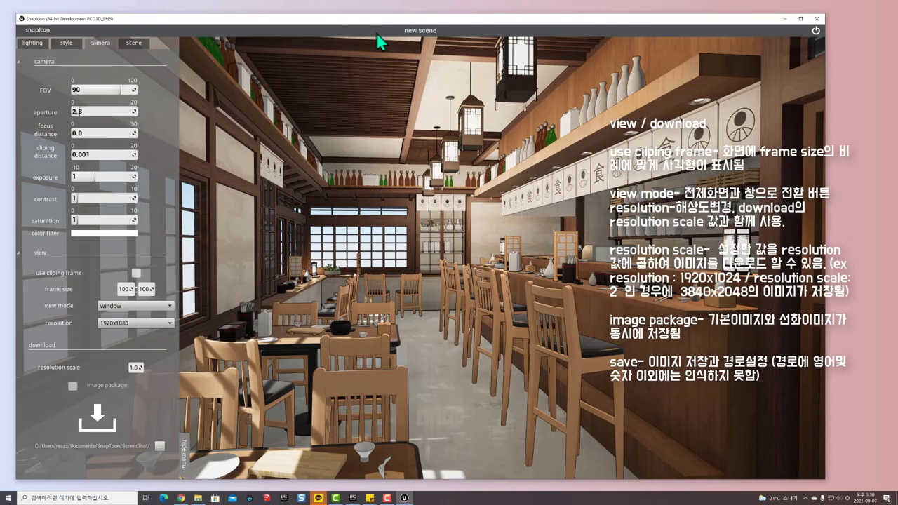
{"action": "left_click_drag", "start_coordinate": [822, 480], "coordinate": [355, 161]}
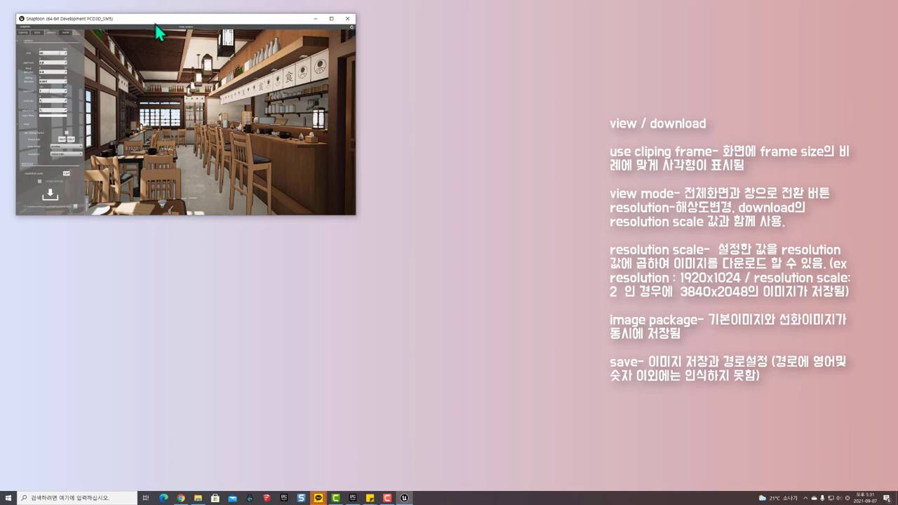
{"action": "left_click_drag", "start_coordinate": [144, 24], "coordinate": [154, 19]}
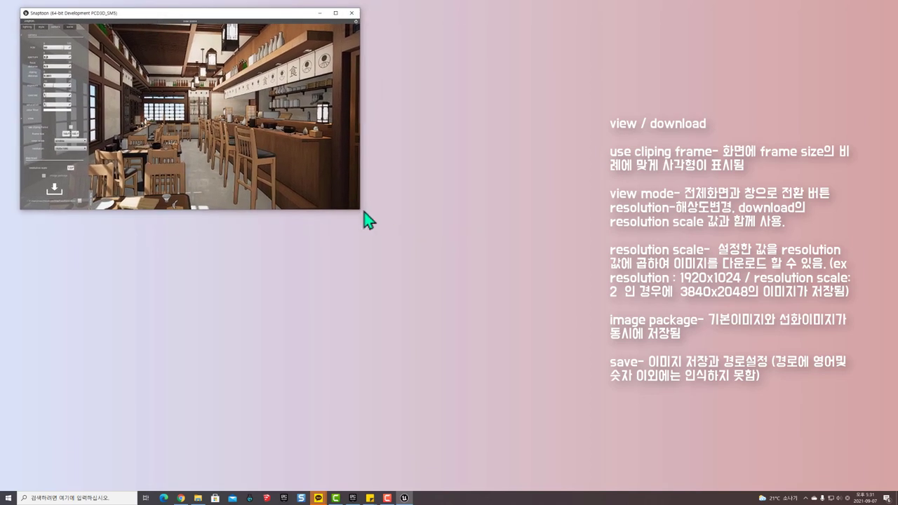
{"action": "left_click_drag", "start_coordinate": [364, 209], "coordinate": [526, 332]}
{"action": "left_click_drag", "start_coordinate": [578, 366], "coordinate": [592, 381]}
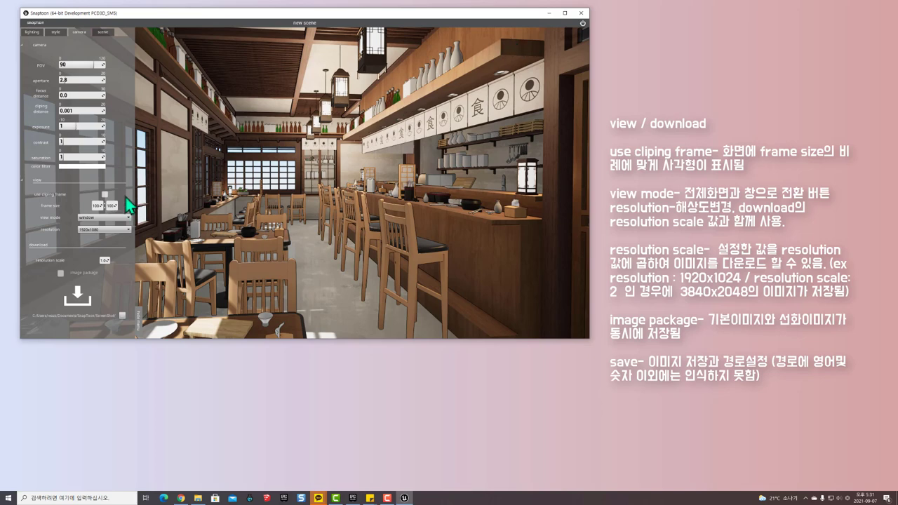
Go back to full screen, keep 1920x1080 at resolution scale 1.0, and save a screenshot.
{"action": "left_click", "coordinate": [92, 216]}
{"action": "left_click", "coordinate": [90, 230]}
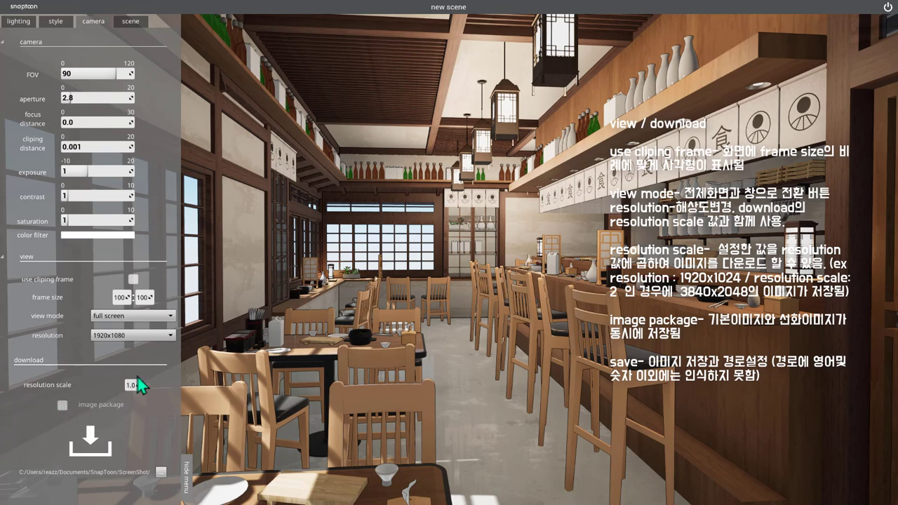
{"action": "left_click", "coordinate": [120, 335]}
{"action": "left_click", "coordinate": [114, 338]}
{"action": "left_click", "coordinate": [132, 385]}
{"action": "left_click", "coordinate": [94, 439]}
{"action": "left_click", "coordinate": [93, 438]}
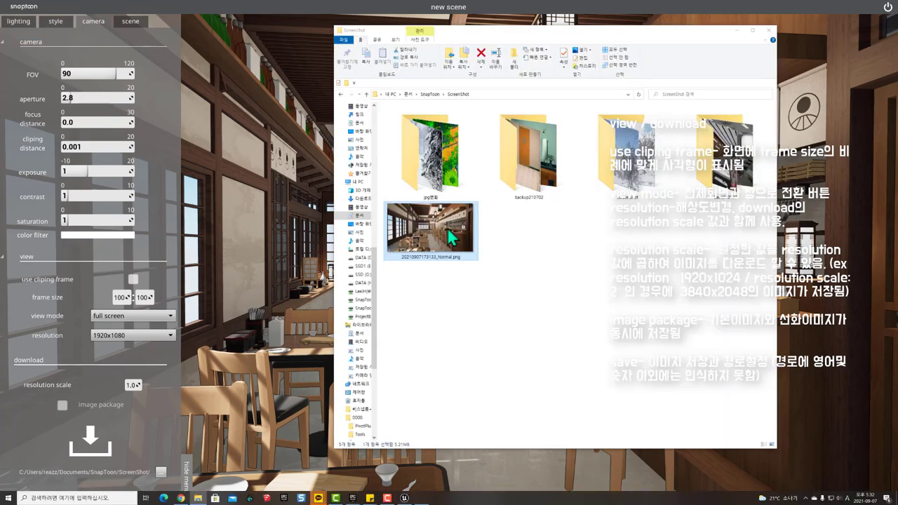
View the saved screenshot's file info (2560 x 1440, 5.2MB) in Photos, then close it.
{"action": "double_click", "coordinate": [447, 227]}
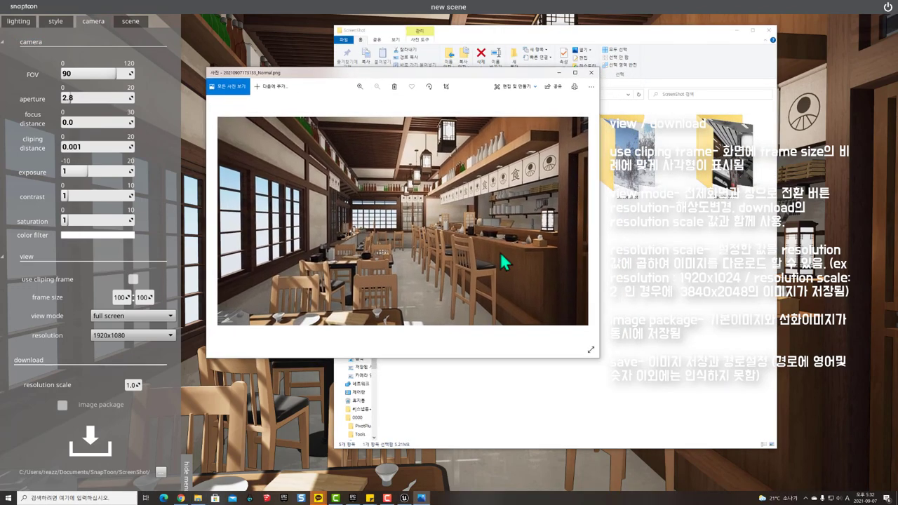
{"action": "left_click_drag", "start_coordinate": [598, 358], "coordinate": [704, 406]}
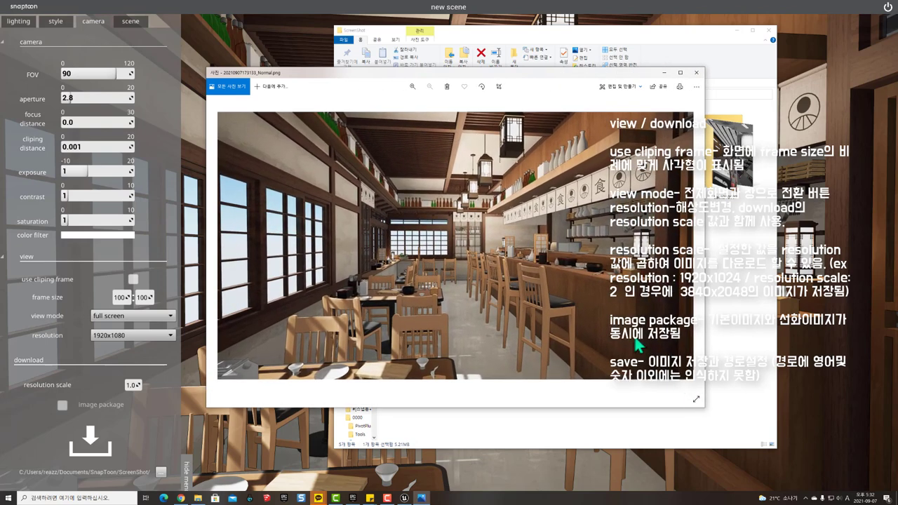
{"action": "right_click", "coordinate": [442, 201]}
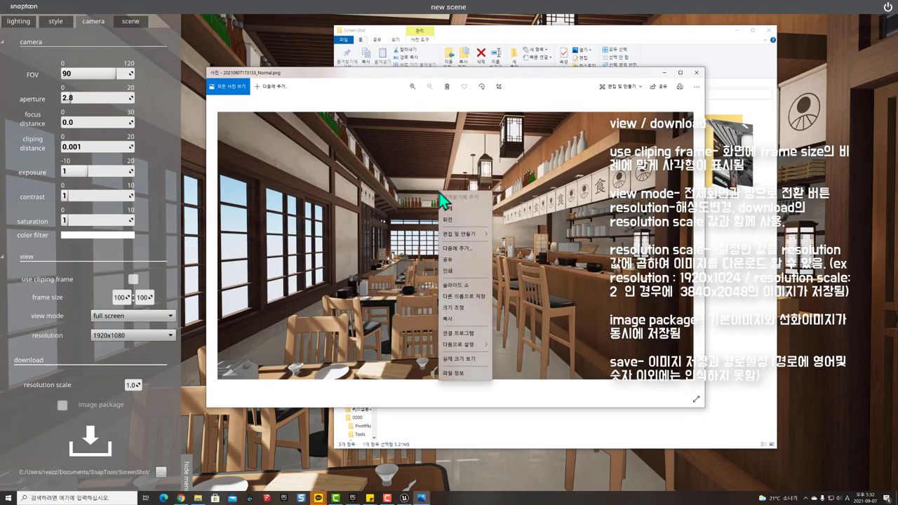
{"action": "left_click", "coordinate": [460, 375]}
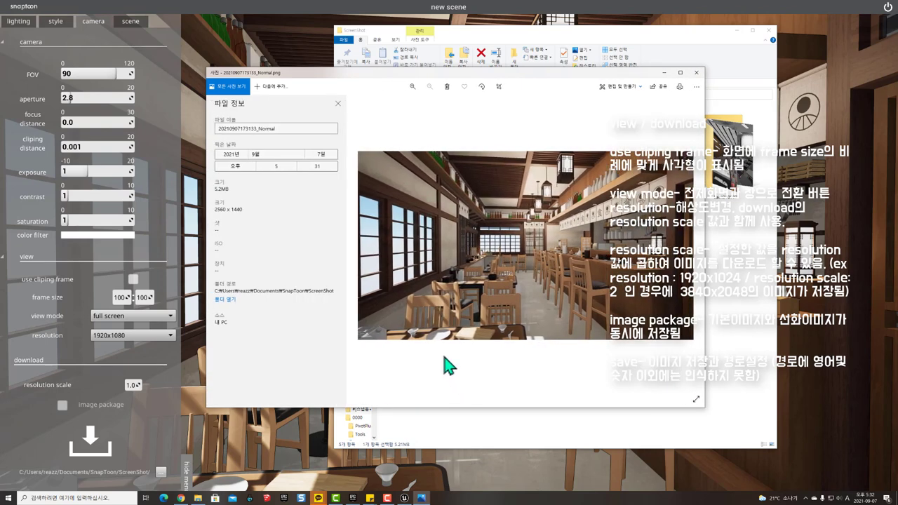
{"action": "left_click", "coordinate": [696, 72]}
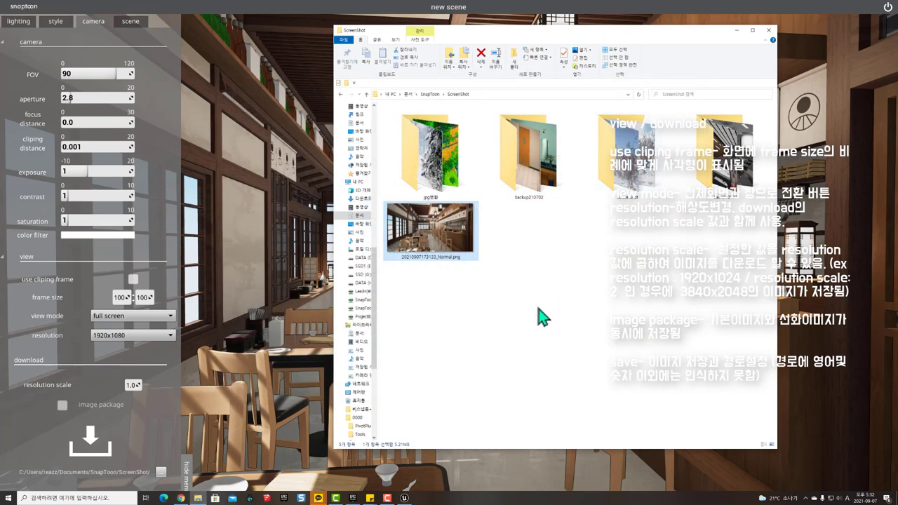
{"action": "left_click", "coordinate": [440, 243]}
{"action": "mouse_move", "coordinate": [429, 229]}
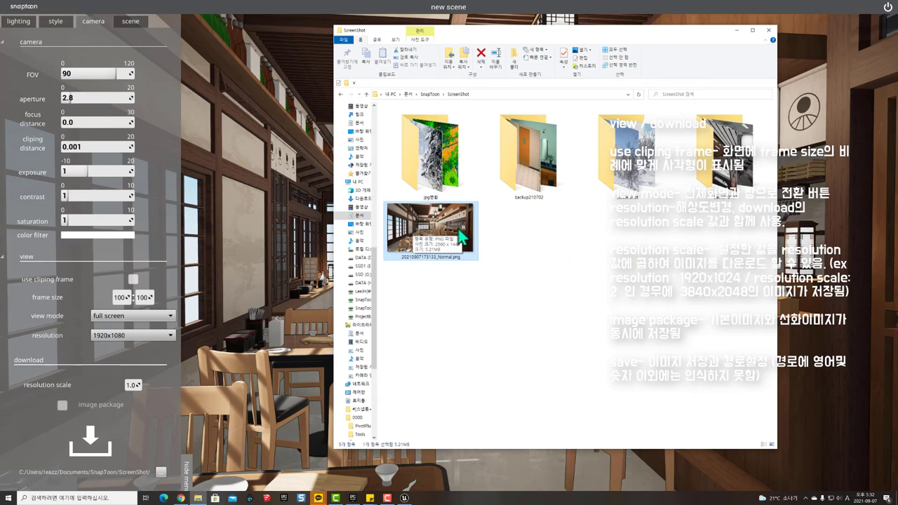
{"action": "double_click", "coordinate": [414, 224]}
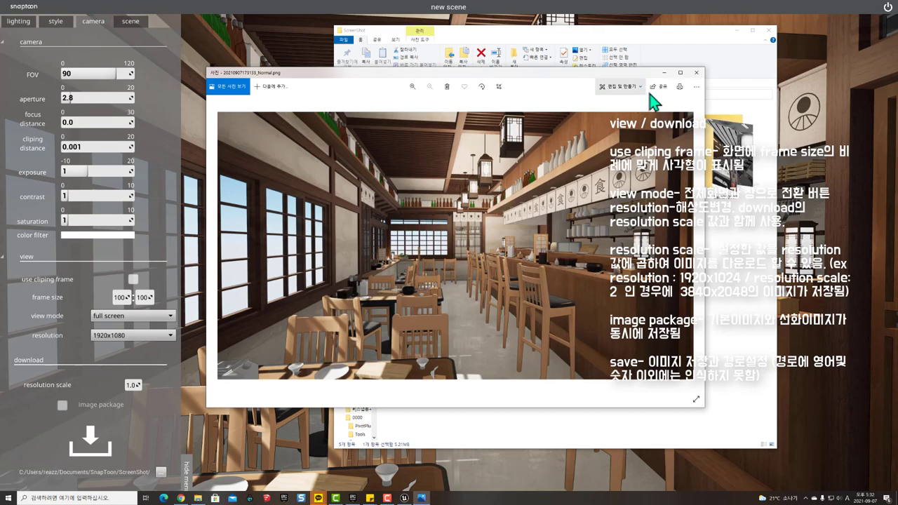
{"action": "left_click", "coordinate": [697, 72]}
{"action": "left_click", "coordinate": [119, 337]}
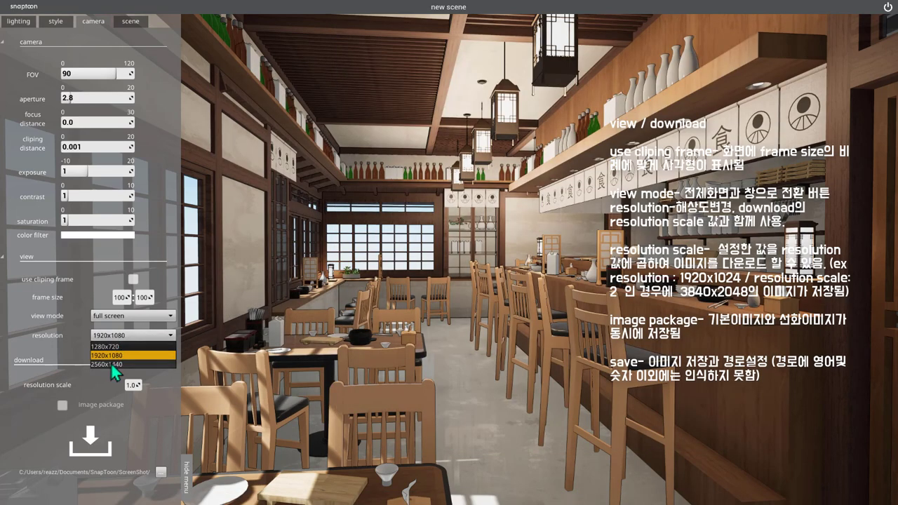
Save a second screenshot at 2560x1440 with resolution scale 3.0, then switch to Explorer.
{"action": "left_click", "coordinate": [110, 363]}
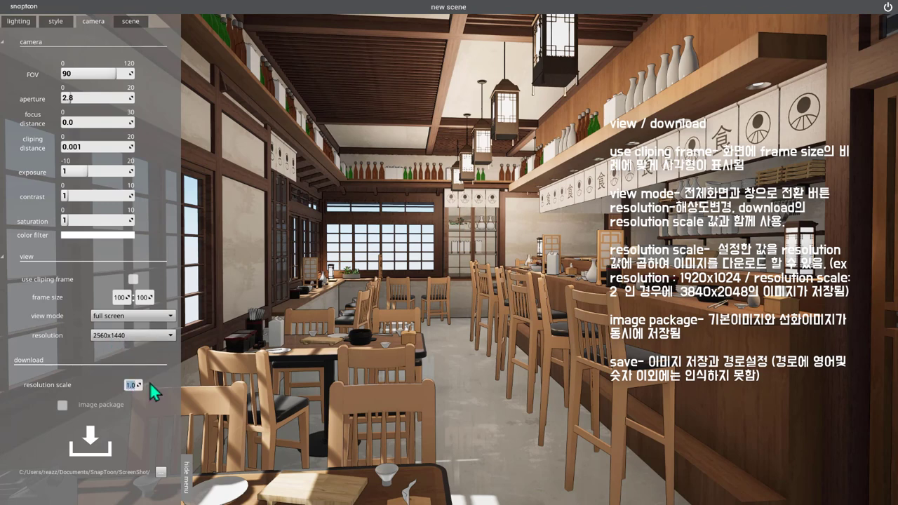
{"action": "type", "text": "3"}
{"action": "key", "text": "Return"}
{"action": "left_click", "coordinate": [92, 433]}
{"action": "key", "text": "alt+Tab"}
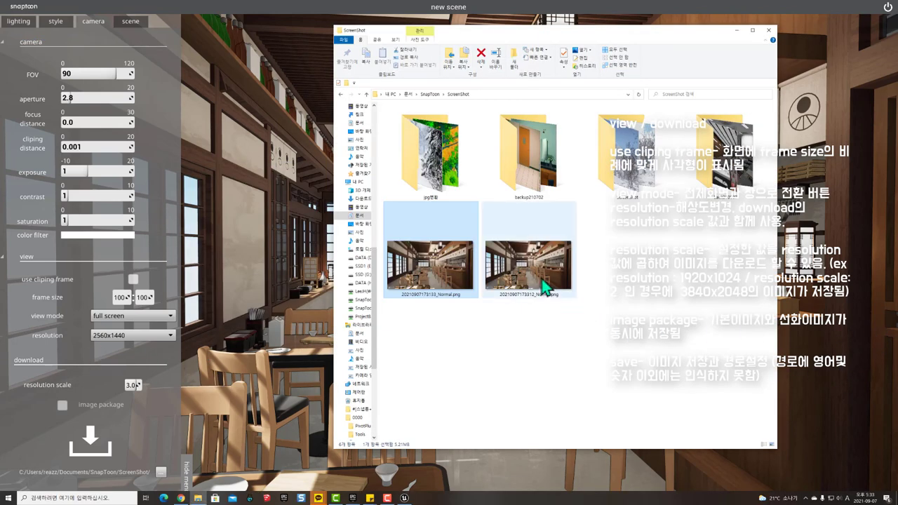
Zoom into the newer screenshot, panning to the cabinet with vases, then close it.
{"action": "left_click", "coordinate": [543, 284]}
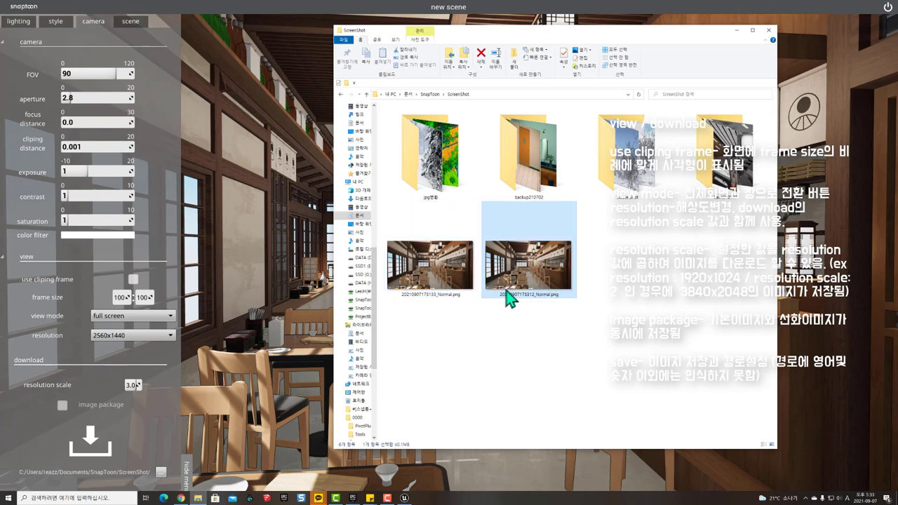
{"action": "mouse_move", "coordinate": [430, 266]}
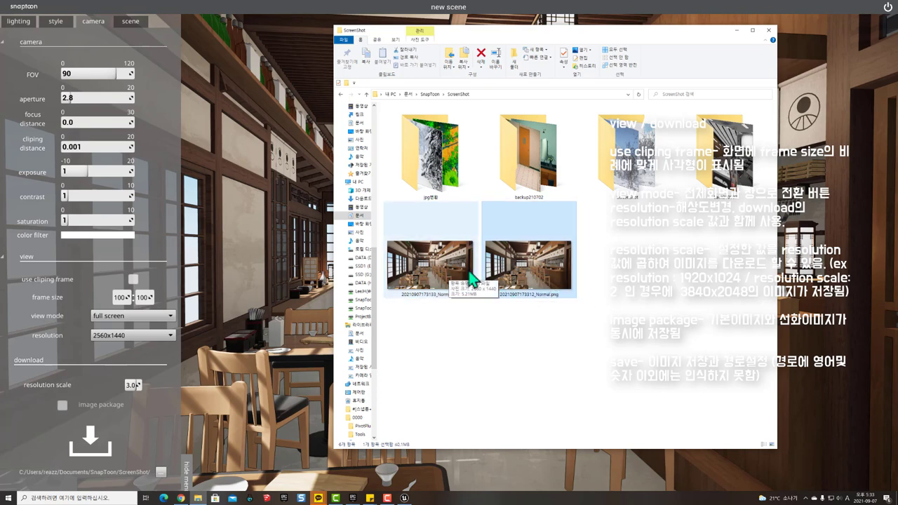
{"action": "double_click", "coordinate": [531, 268]}
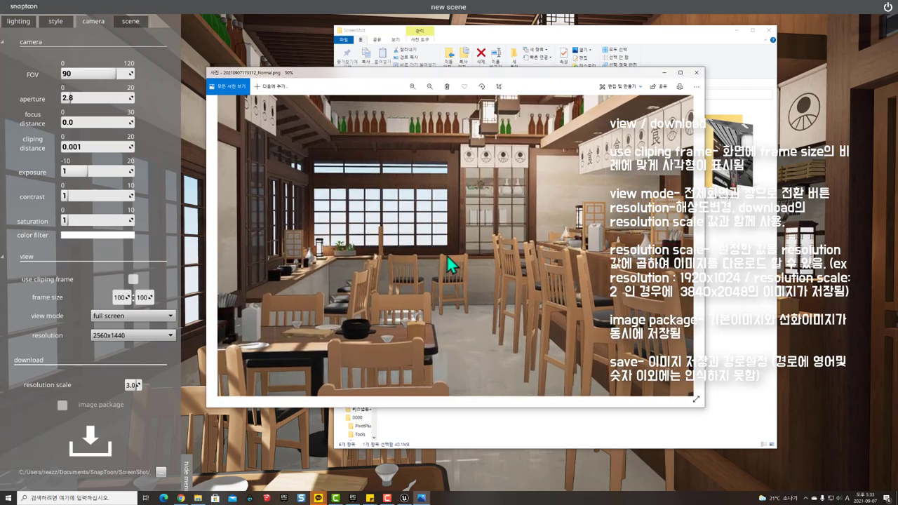
{"action": "scroll", "coordinate": [447, 255], "scroll_direction": "up", "scroll_amount": 1}
{"action": "scroll", "coordinate": [448, 254], "scroll_direction": "up", "scroll_amount": 1}
{"action": "scroll", "coordinate": [448, 255], "scroll_direction": "up", "scroll_amount": 1}
{"action": "scroll", "coordinate": [448, 256], "scroll_direction": "up", "scroll_amount": 1}
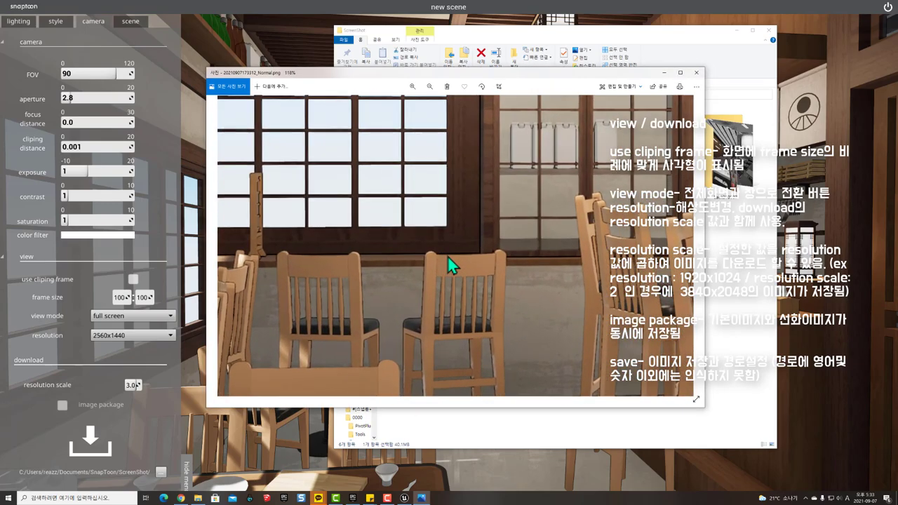
{"action": "left_click_drag", "start_coordinate": [447, 255], "coordinate": [500, 307]}
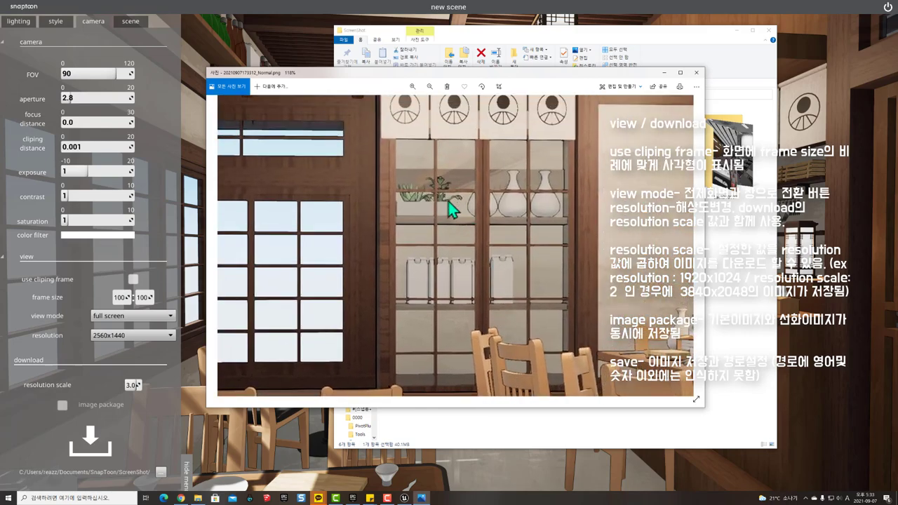
{"action": "scroll", "coordinate": [449, 201], "scroll_direction": "down", "scroll_amount": 2}
{"action": "scroll", "coordinate": [450, 228], "scroll_direction": "down", "scroll_amount": 2}
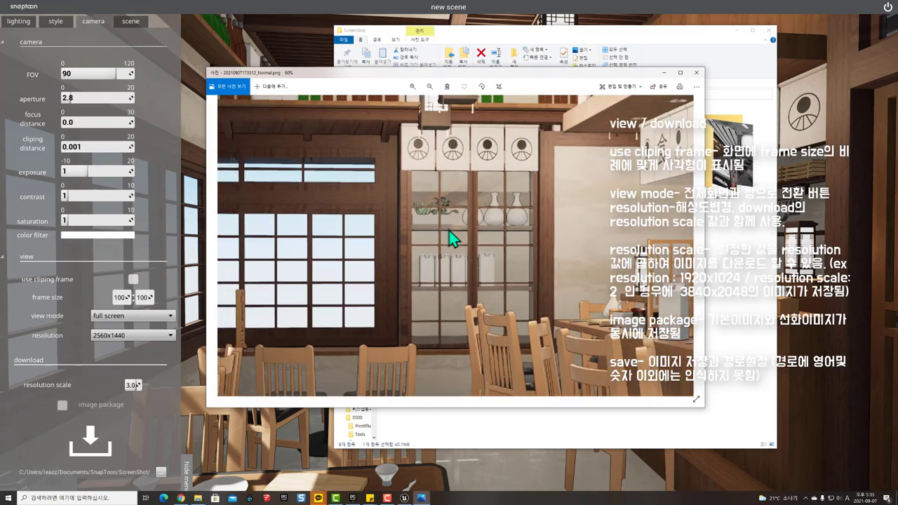
{"action": "scroll", "coordinate": [453, 238], "scroll_direction": "down", "scroll_amount": 2}
{"action": "scroll", "coordinate": [446, 233], "scroll_direction": "down", "scroll_amount": 1}
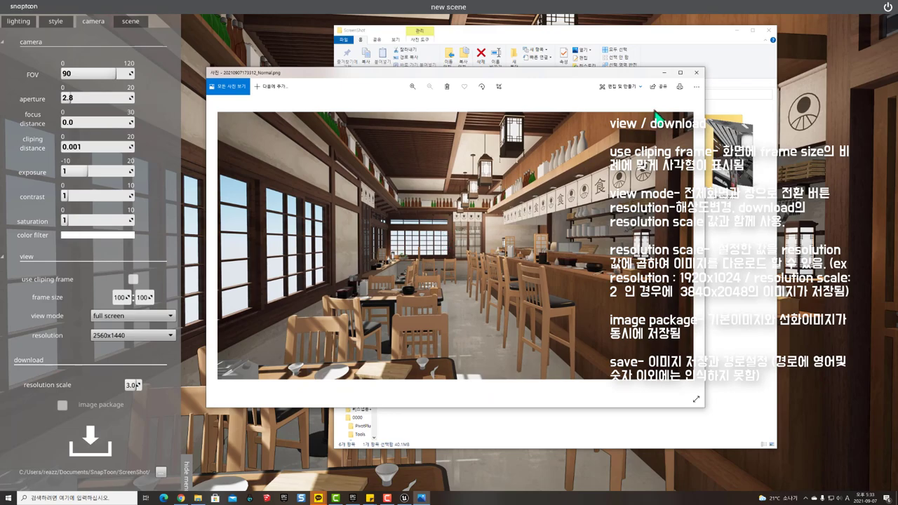
{"action": "left_click", "coordinate": [697, 72]}
Open the first screenshot, zoom in and out to compare, then close the viewer.
{"action": "left_click", "coordinate": [419, 283]}
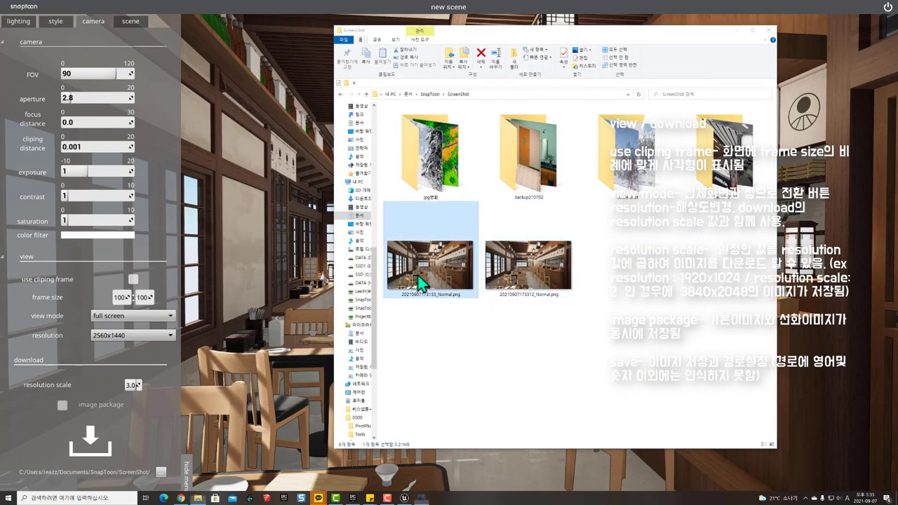
{"action": "double_click", "coordinate": [420, 282]}
{"action": "scroll", "coordinate": [452, 247], "scroll_direction": "up", "scroll_amount": 2}
{"action": "scroll", "coordinate": [463, 239], "scroll_direction": "up", "scroll_amount": 2}
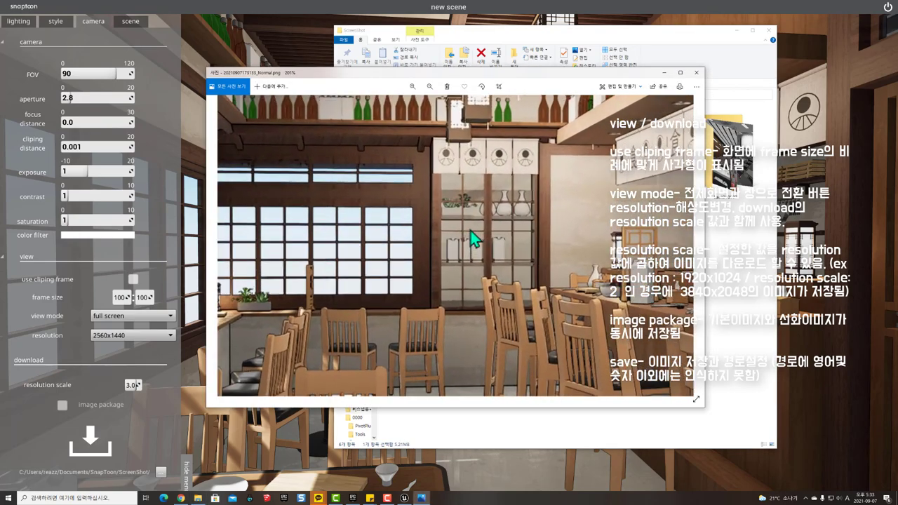
{"action": "scroll", "coordinate": [615, 167], "scroll_direction": "down", "scroll_amount": 2}
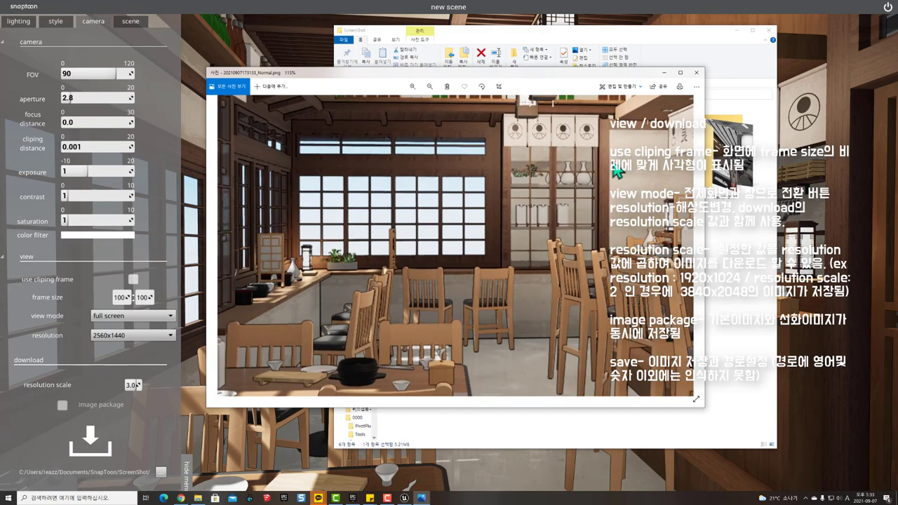
{"action": "left_click", "coordinate": [696, 72]}
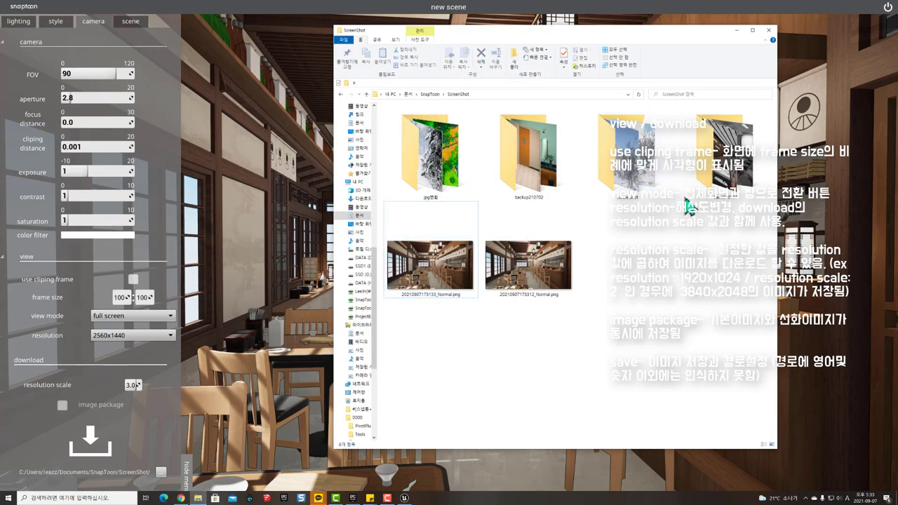
Set the resolution scale back to 1.0 and enable the image package option.
{"action": "left_click", "coordinate": [134, 385]}
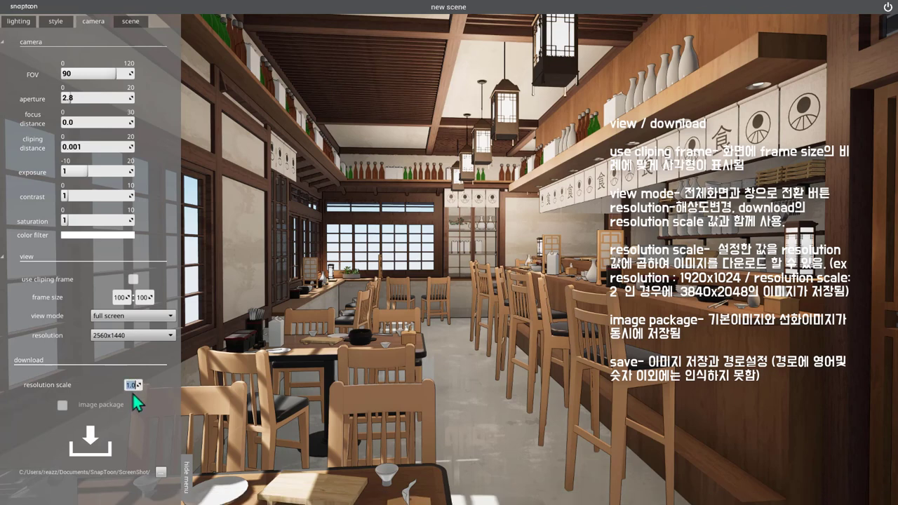
{"action": "left_click", "coordinate": [62, 406]}
Save a normal and line-art pair, then open the _Line.png from the ScreenShot folder.
{"action": "left_click", "coordinate": [97, 442]}
{"action": "key", "text": "alt+Tab"}
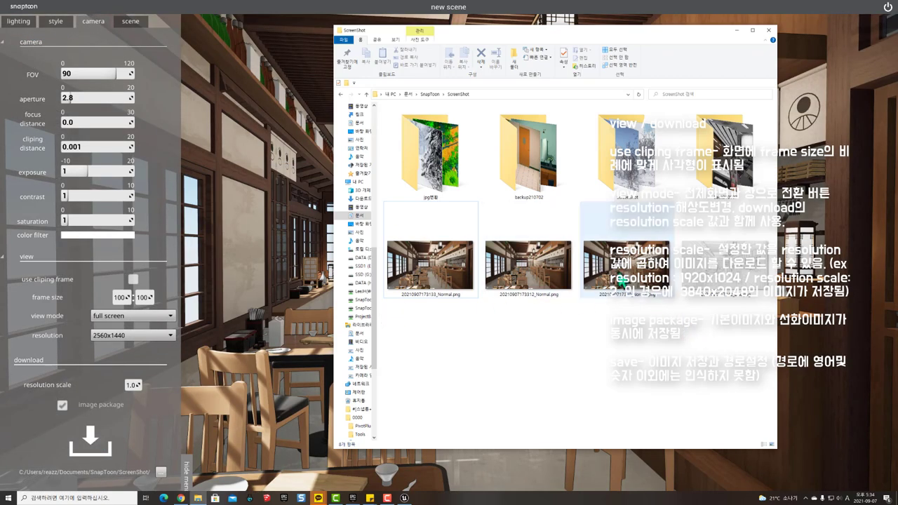
{"action": "left_click", "coordinate": [625, 285]}
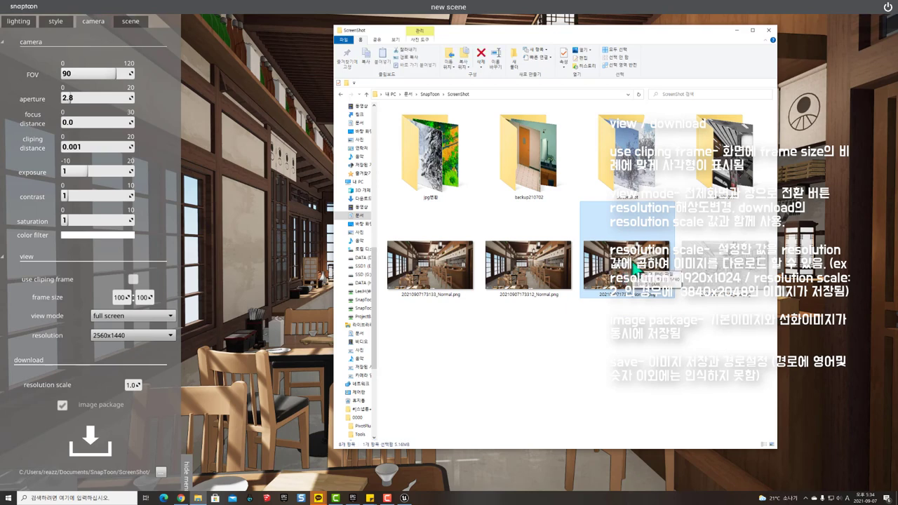
{"action": "left_click_drag", "start_coordinate": [635, 267], "coordinate": [712, 270]}
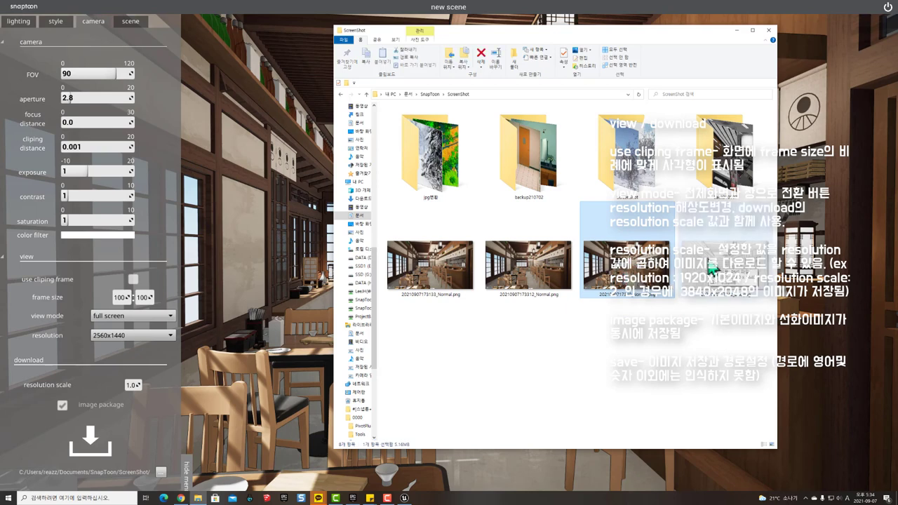
{"action": "double_click", "coordinate": [713, 270]}
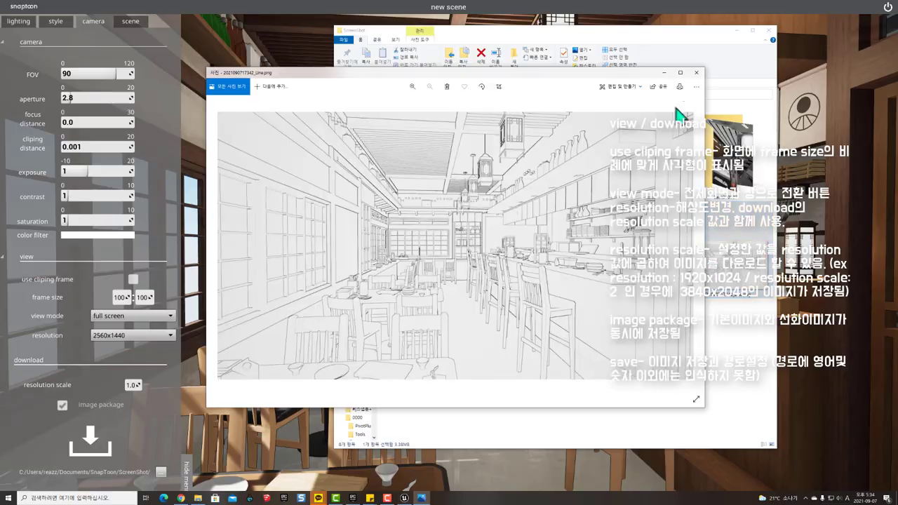
Maximize the line-art image, zoom in and out to inspect it, then close Photos.
{"action": "left_click", "coordinate": [680, 73]}
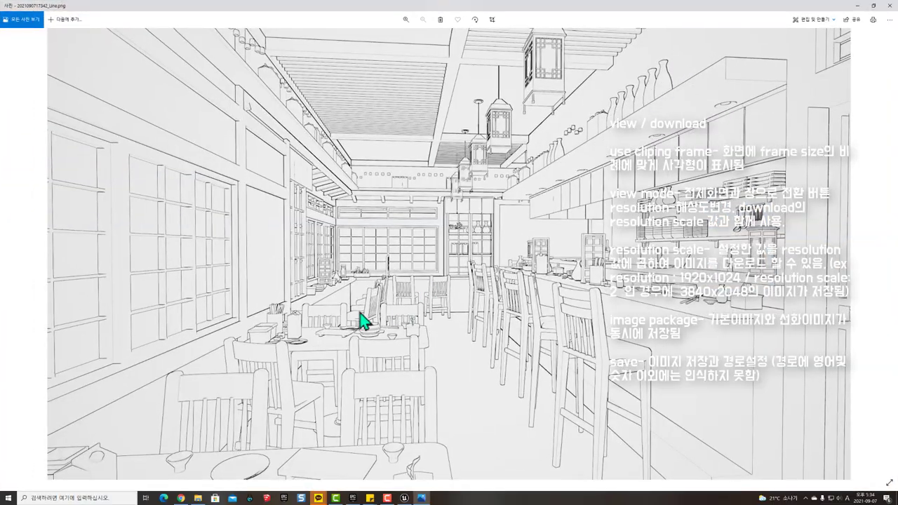
{"action": "scroll", "coordinate": [360, 315], "scroll_direction": "up", "scroll_amount": 2, "text": "ctrl"}
{"action": "scroll", "coordinate": [359, 315], "scroll_direction": "up", "scroll_amount": 2, "text": "ctrl"}
{"action": "scroll", "coordinate": [360, 314], "scroll_direction": "up", "scroll_amount": 2, "text": "ctrl"}
{"action": "scroll", "coordinate": [360, 314], "scroll_direction": "down", "scroll_amount": 2, "text": "ctrl"}
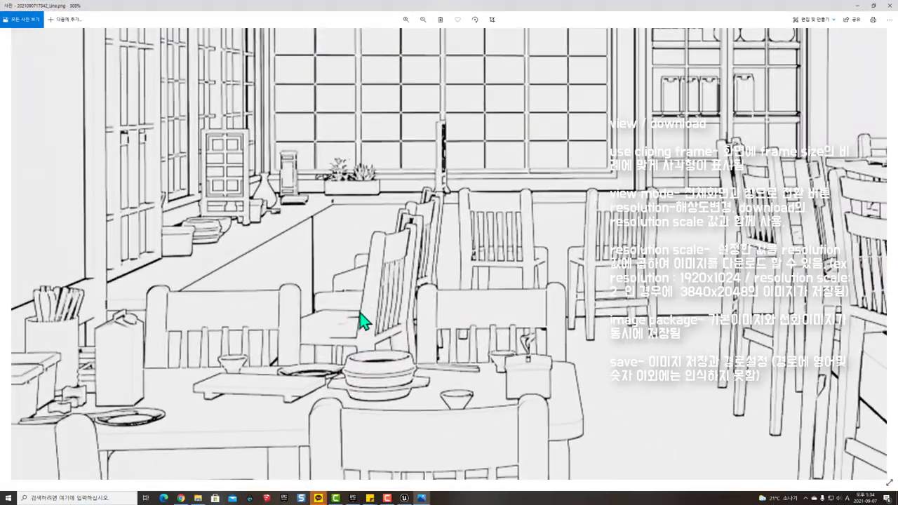
{"action": "scroll", "coordinate": [359, 314], "scroll_direction": "down", "scroll_amount": 2, "text": "ctrl"}
{"action": "scroll", "coordinate": [360, 315], "scroll_direction": "down", "scroll_amount": 2, "text": "ctrl"}
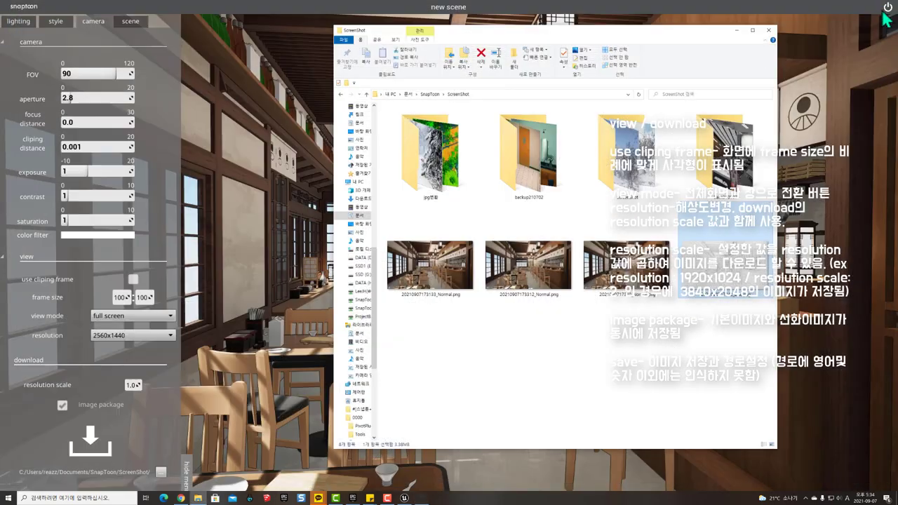
{"action": "left_click", "coordinate": [888, 5]}
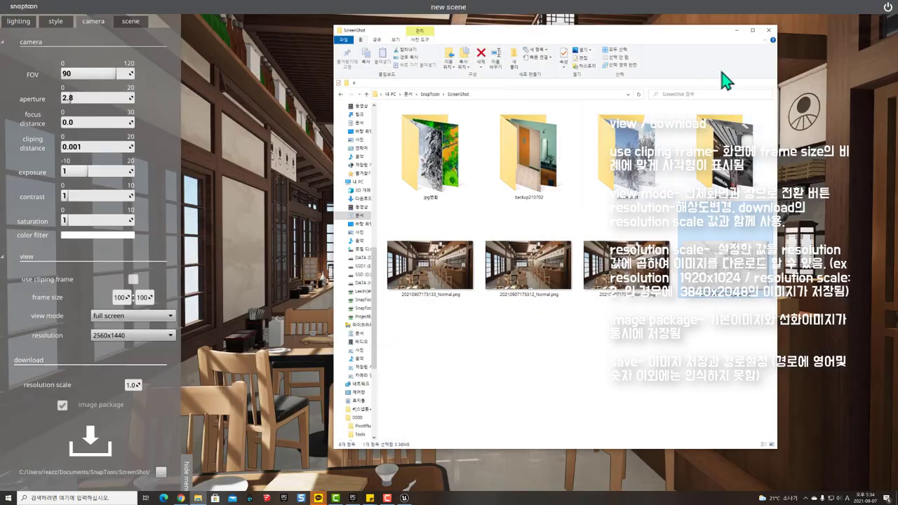
Create a new folder named screenshot001 inside ScreenShot from the save-path browser.
{"action": "left_click", "coordinate": [769, 30]}
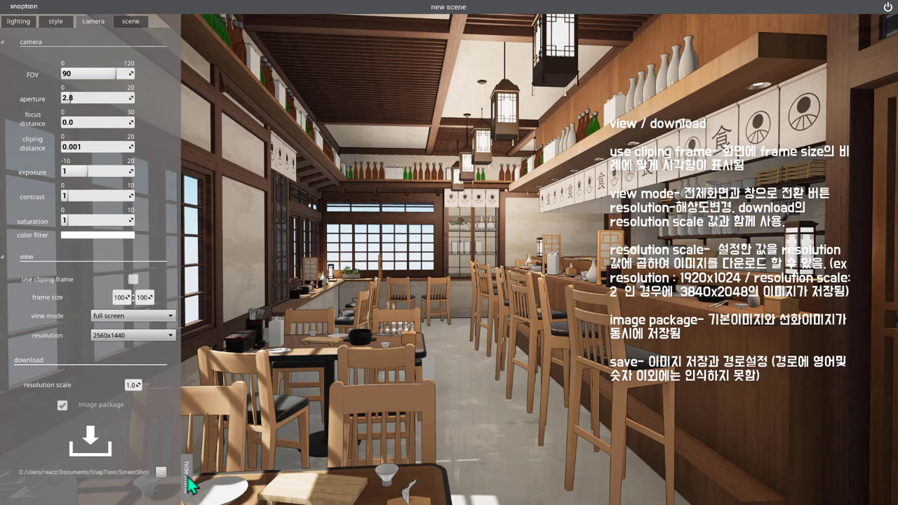
{"action": "left_click", "coordinate": [162, 473]}
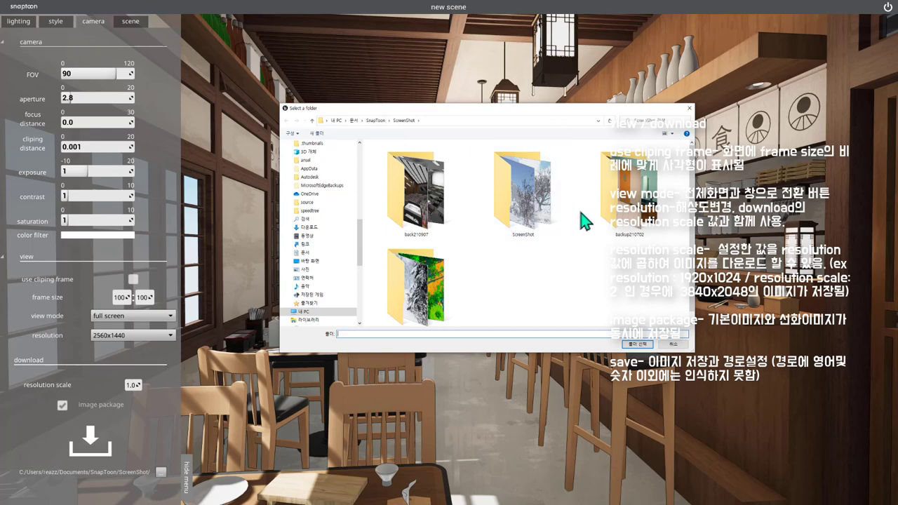
{"action": "right_click", "coordinate": [516, 288]}
{"action": "left_click", "coordinate": [523, 288]}
{"action": "type", "text": "screenshot001"}
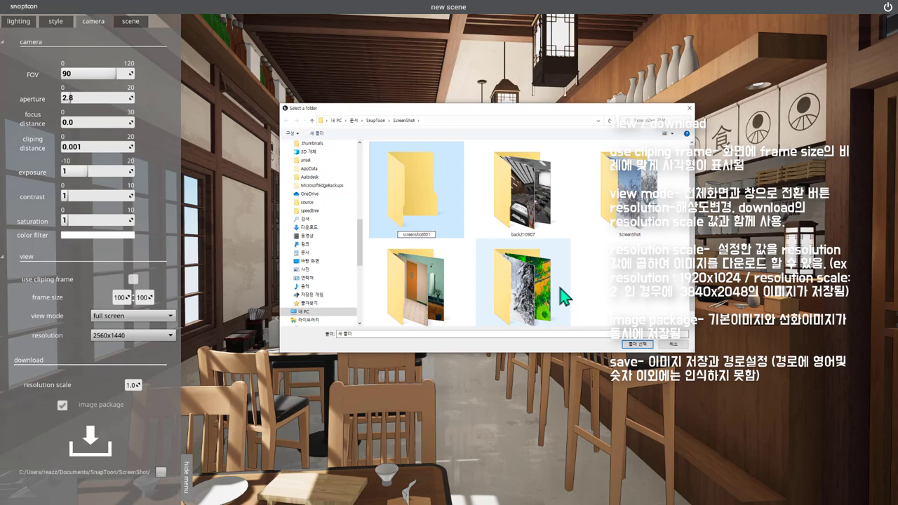
{"action": "left_click", "coordinate": [428, 206]}
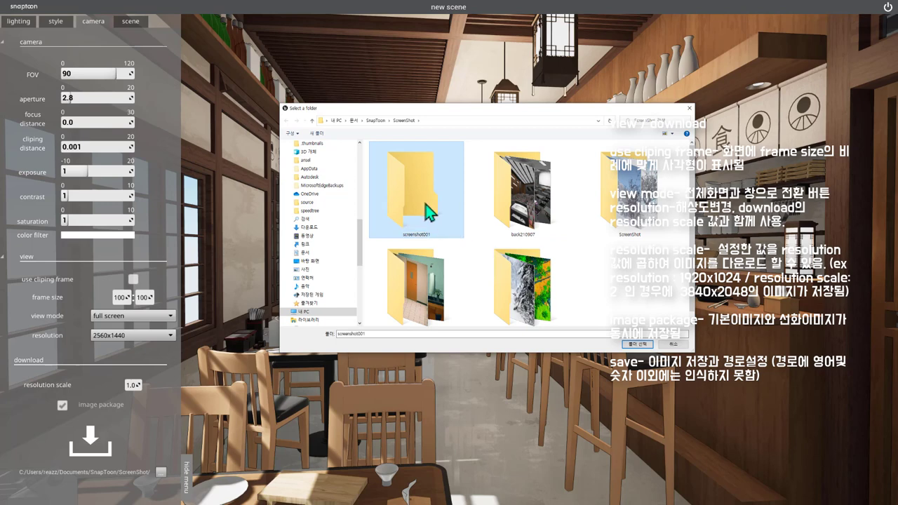
Set screenshot001 as the save path and save an image package there.
{"action": "left_click", "coordinate": [637, 344]}
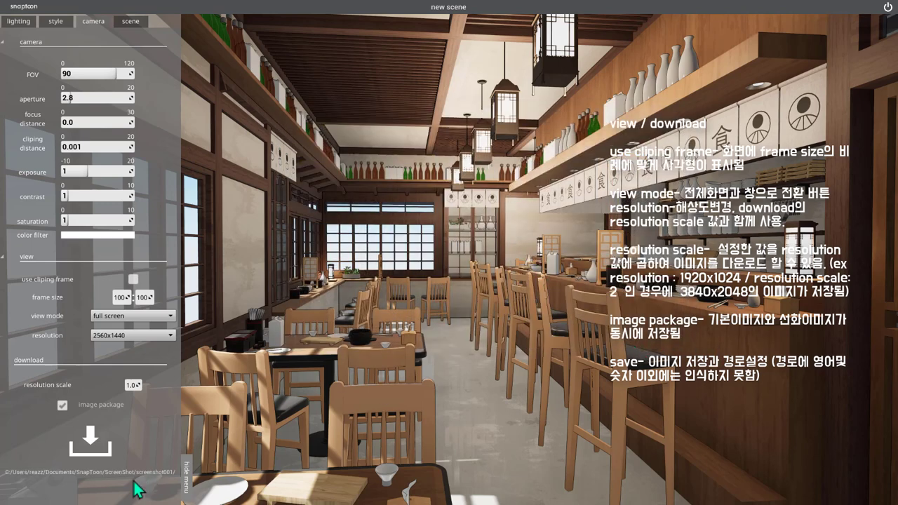
{"action": "left_click_drag", "start_coordinate": [173, 472], "coordinate": [74, 474]}
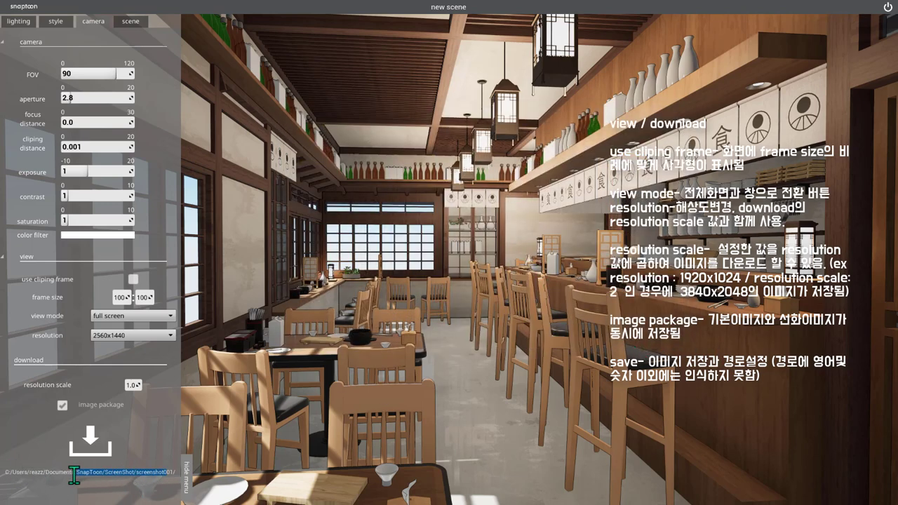
{"action": "left_click", "coordinate": [112, 451]}
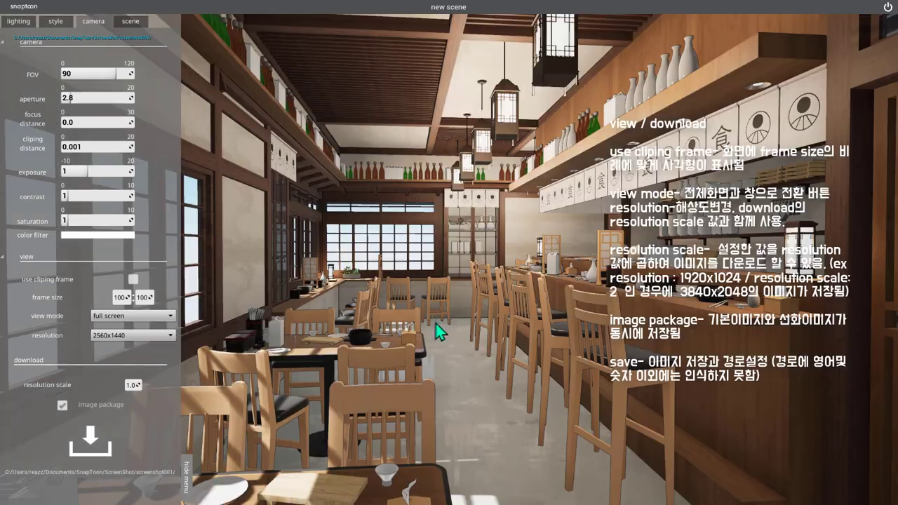
{"action": "key", "text": "super+e"}
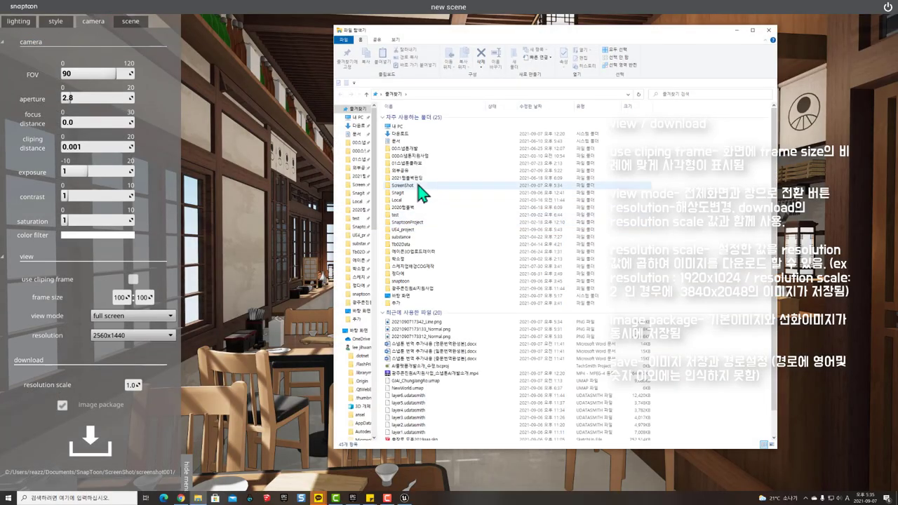
{"action": "left_click", "coordinate": [357, 185]}
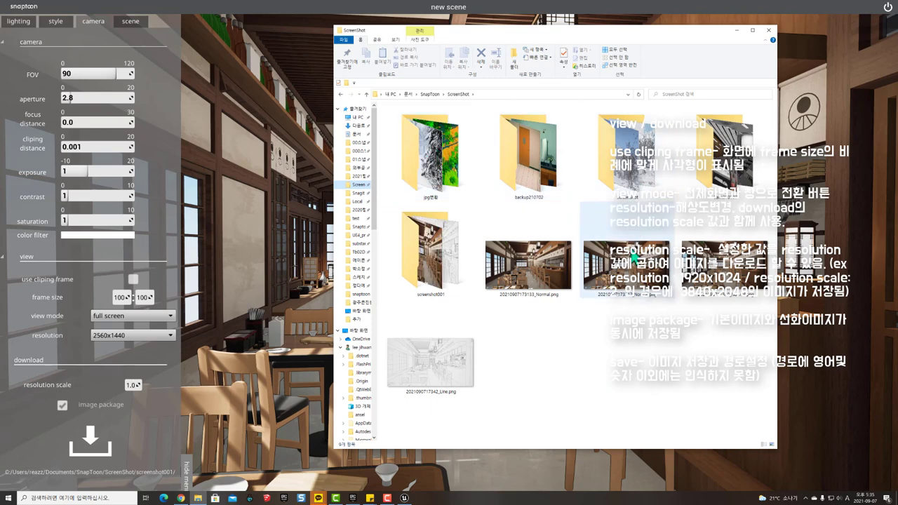
{"action": "double_click", "coordinate": [435, 257]}
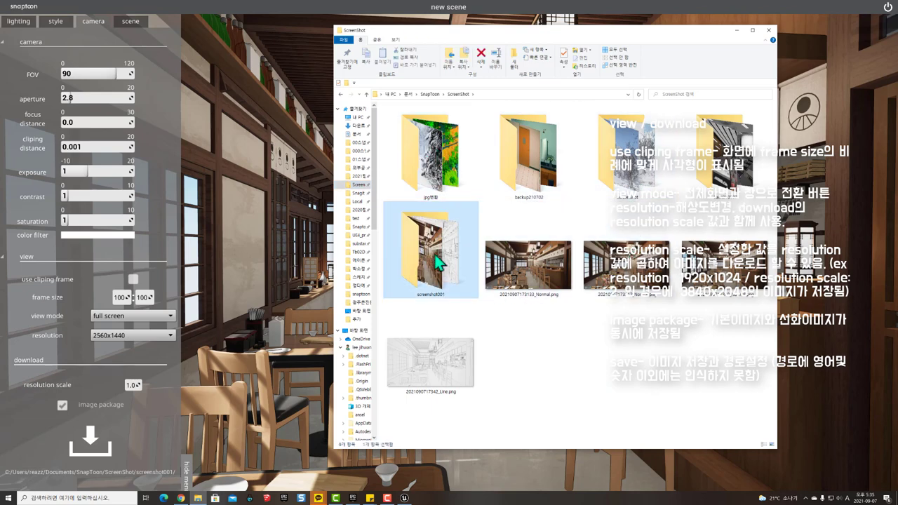
{"action": "left_click", "coordinate": [449, 136]}
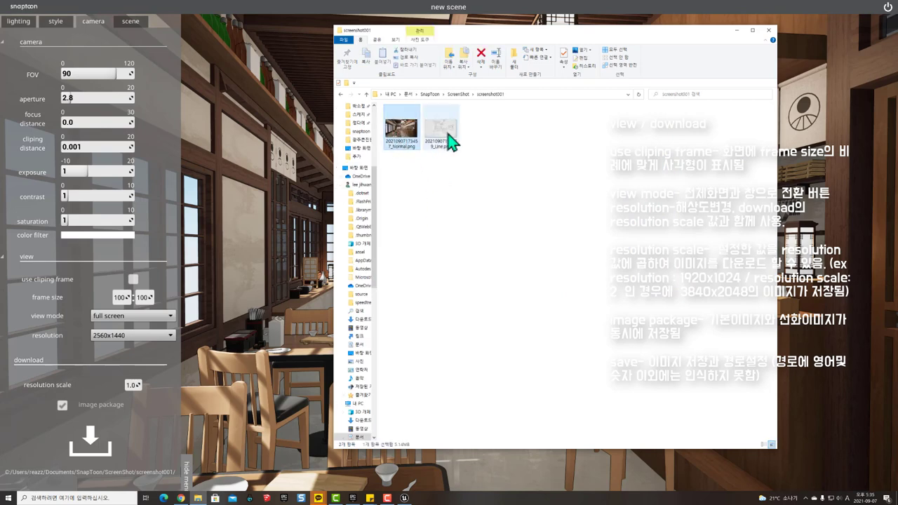
{"action": "left_click", "coordinate": [474, 230]}
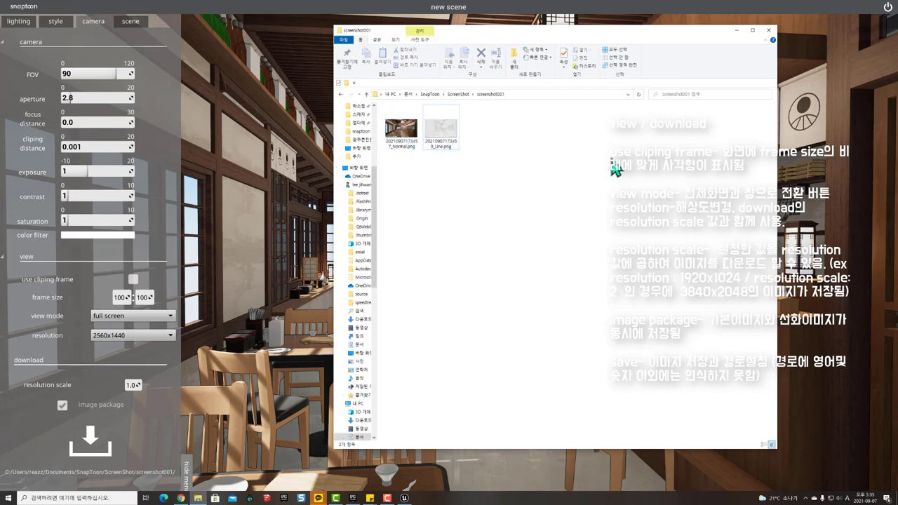
{"action": "left_click", "coordinate": [768, 32]}
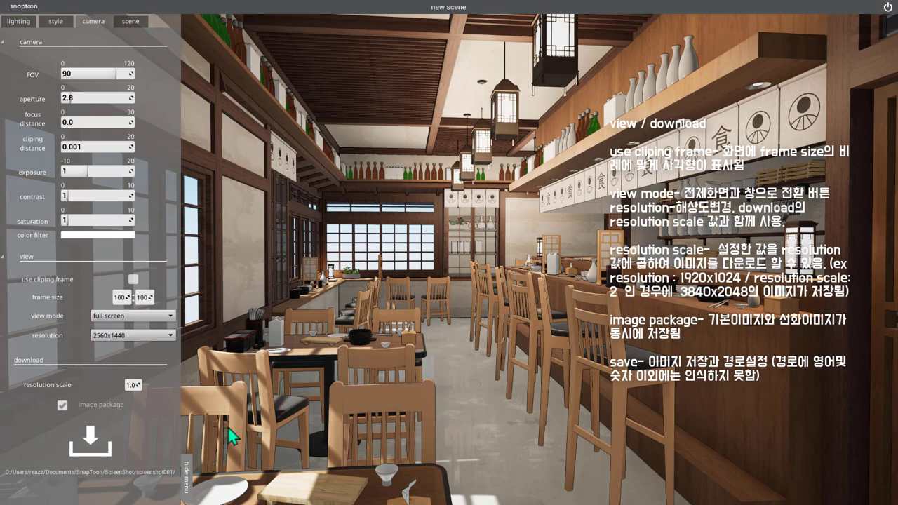
Hide the side panel, move the camera forward with W, save a new image pair, and open File Explorer.
{"action": "left_click", "coordinate": [187, 475]}
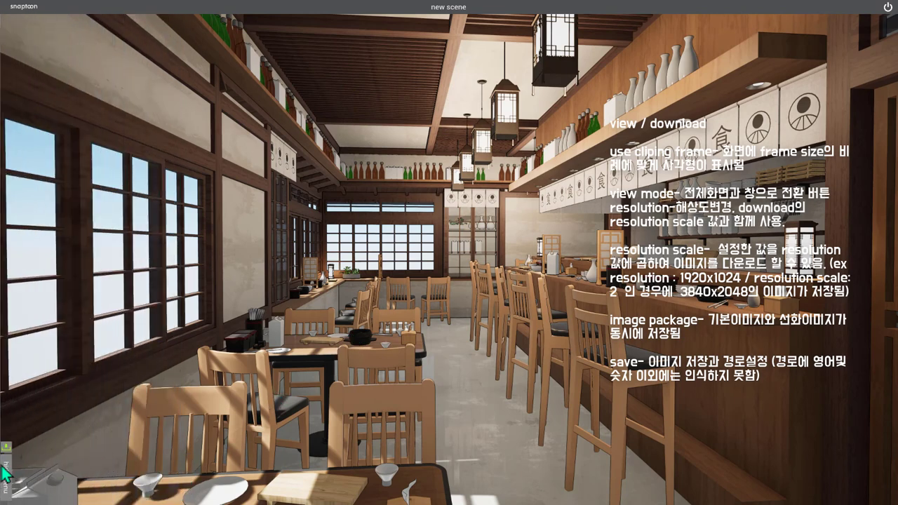
{"action": "left_click", "coordinate": [7, 469]}
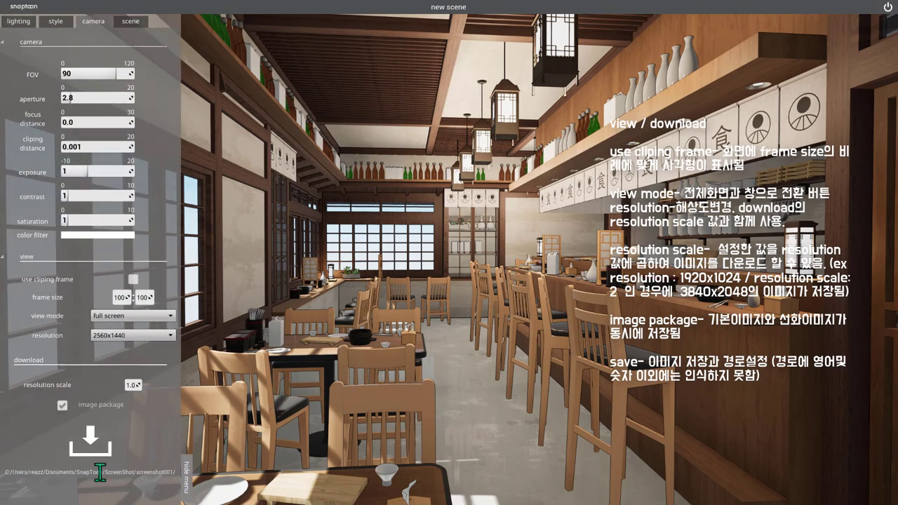
{"action": "left_click", "coordinate": [188, 475]}
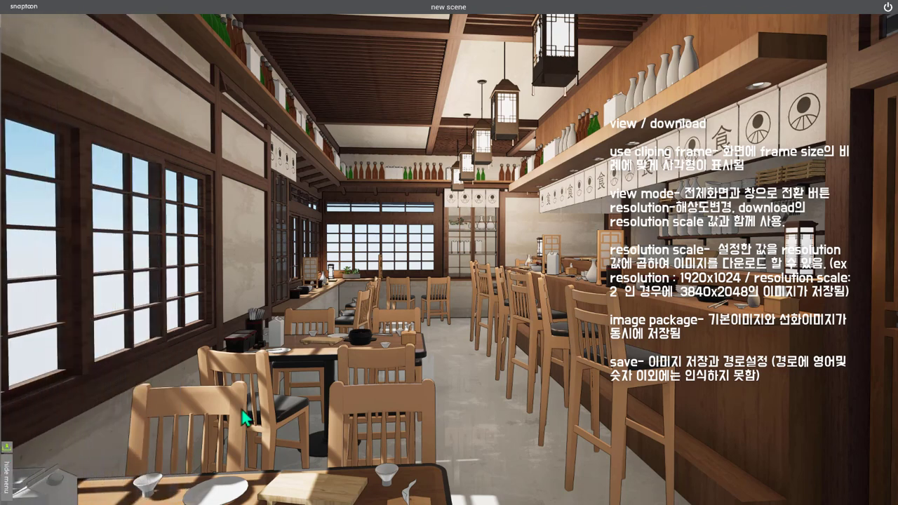
{"action": "key", "text": "w"}
{"action": "key", "text": "w"}
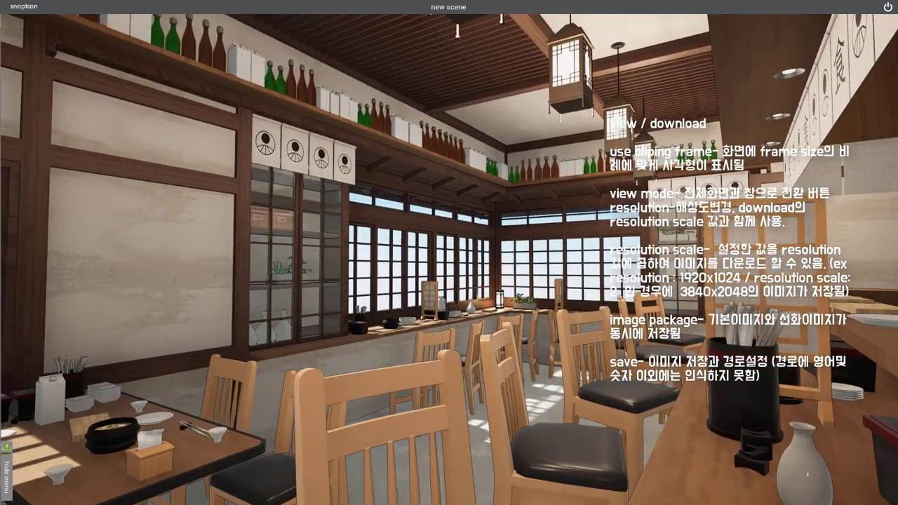
{"action": "left_click", "coordinate": [8, 450]}
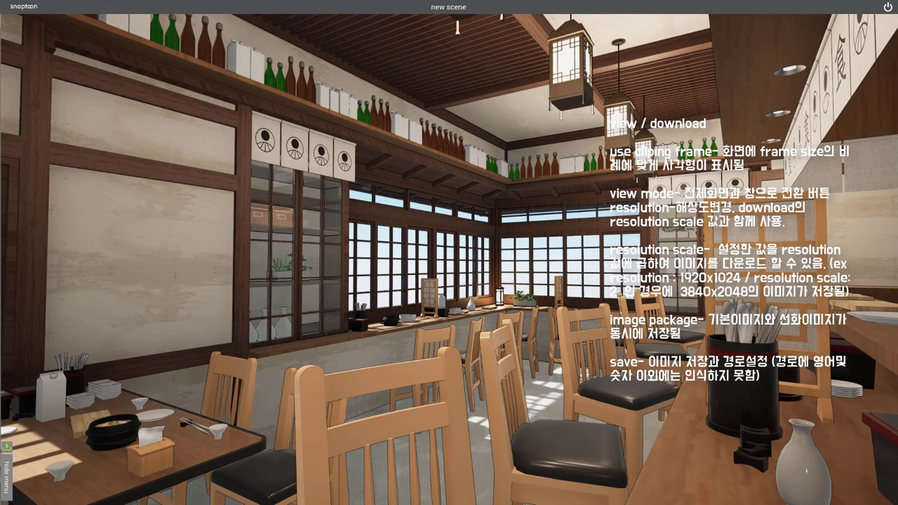
{"action": "key", "text": "super+e"}
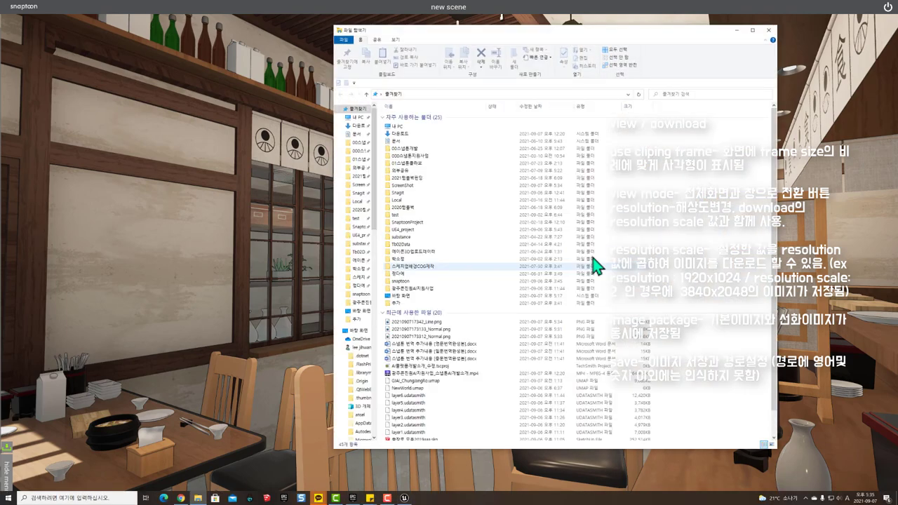
Browse ScreenShot into screenshot001 and enlarge thumbnails to check the two Normal/Line PNG pairs.
{"action": "left_click", "coordinate": [358, 184]}
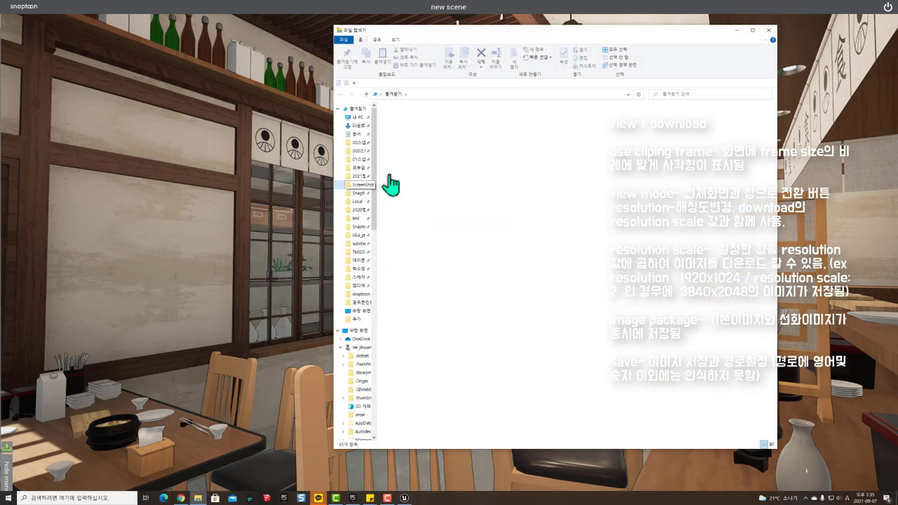
{"action": "double_click", "coordinate": [463, 243]}
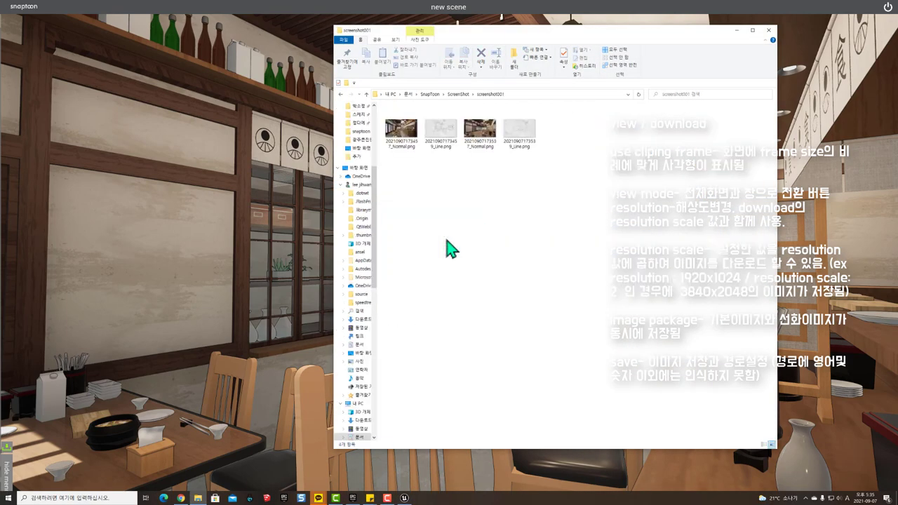
{"action": "scroll", "coordinate": [488, 145], "scroll_direction": "up", "scroll_amount": 1, "text": "ctrl"}
{"action": "scroll", "coordinate": [541, 165], "scroll_direction": "up", "scroll_amount": 2, "text": "ctrl"}
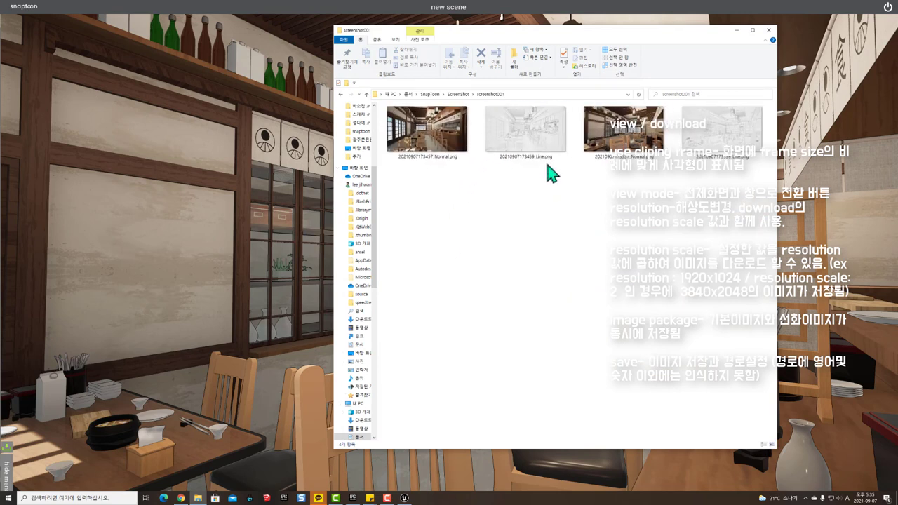